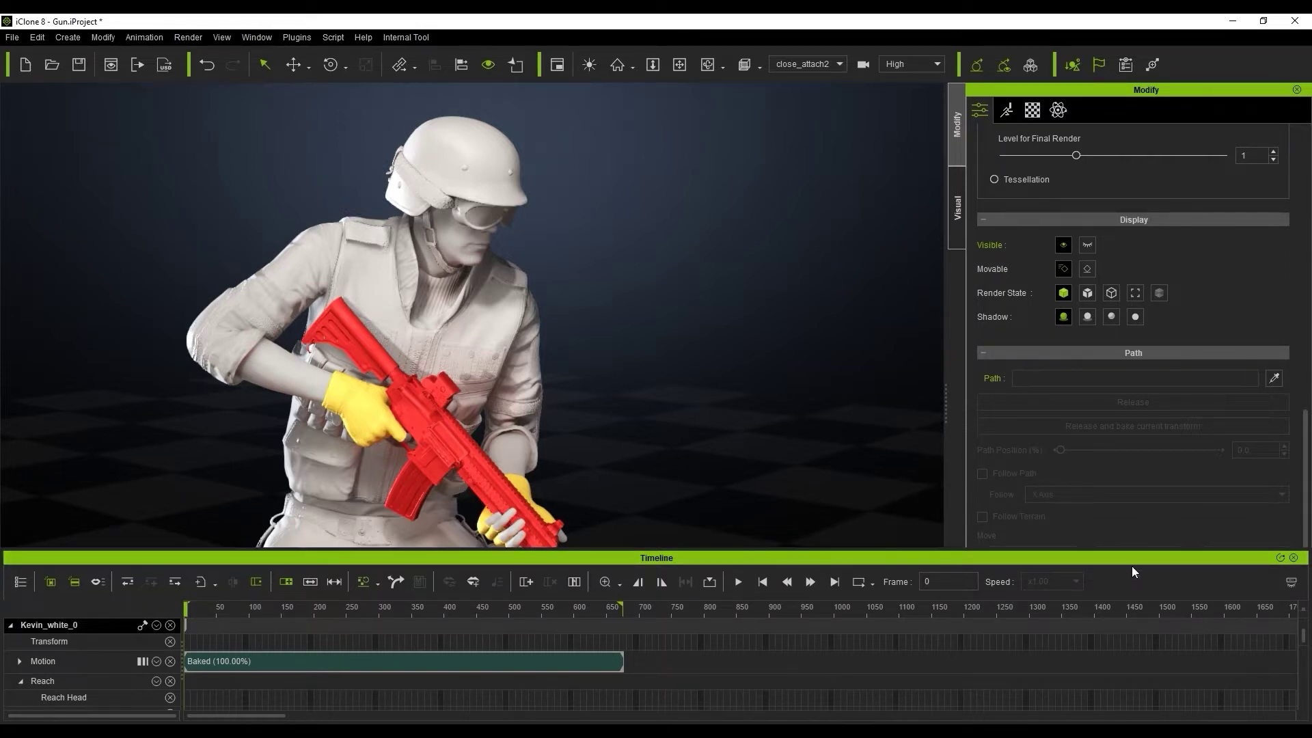
- Select the red rifle and link it to the soldier's right hand (CC_Base_R_Hand) via Pick Parent
key(space)
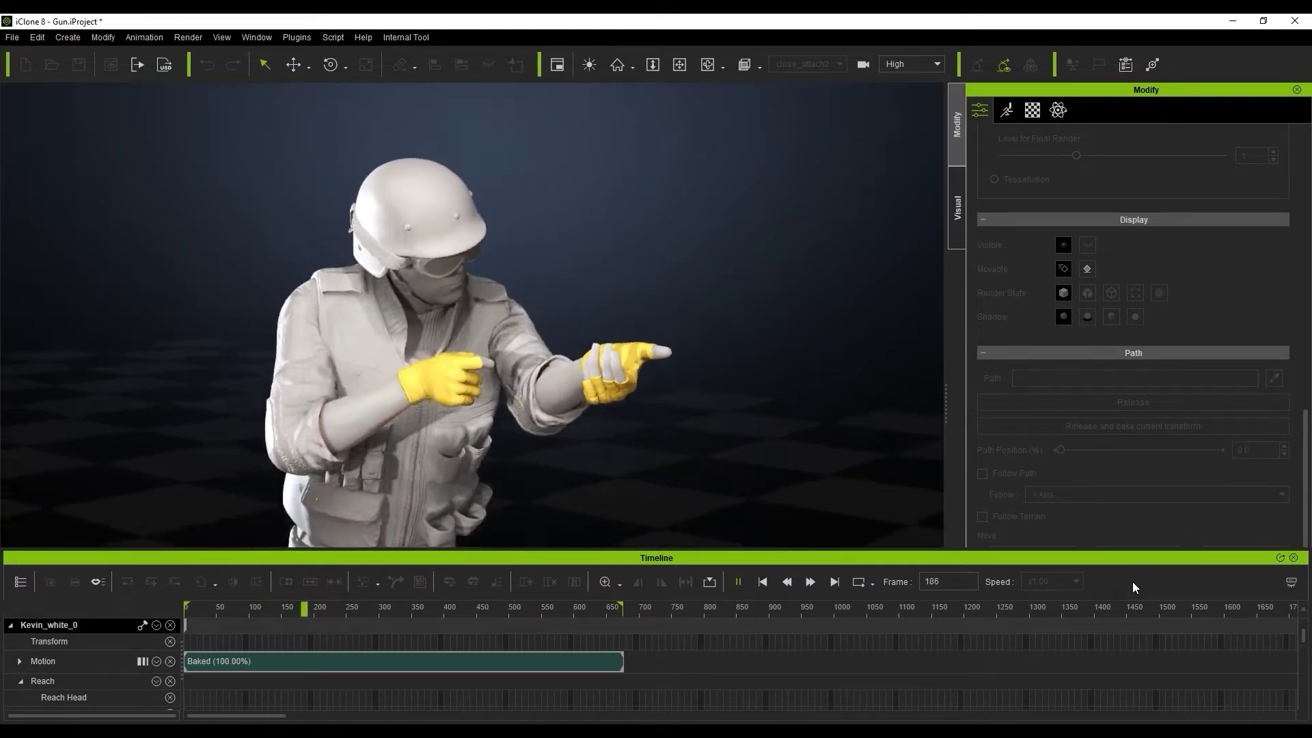
key(space)
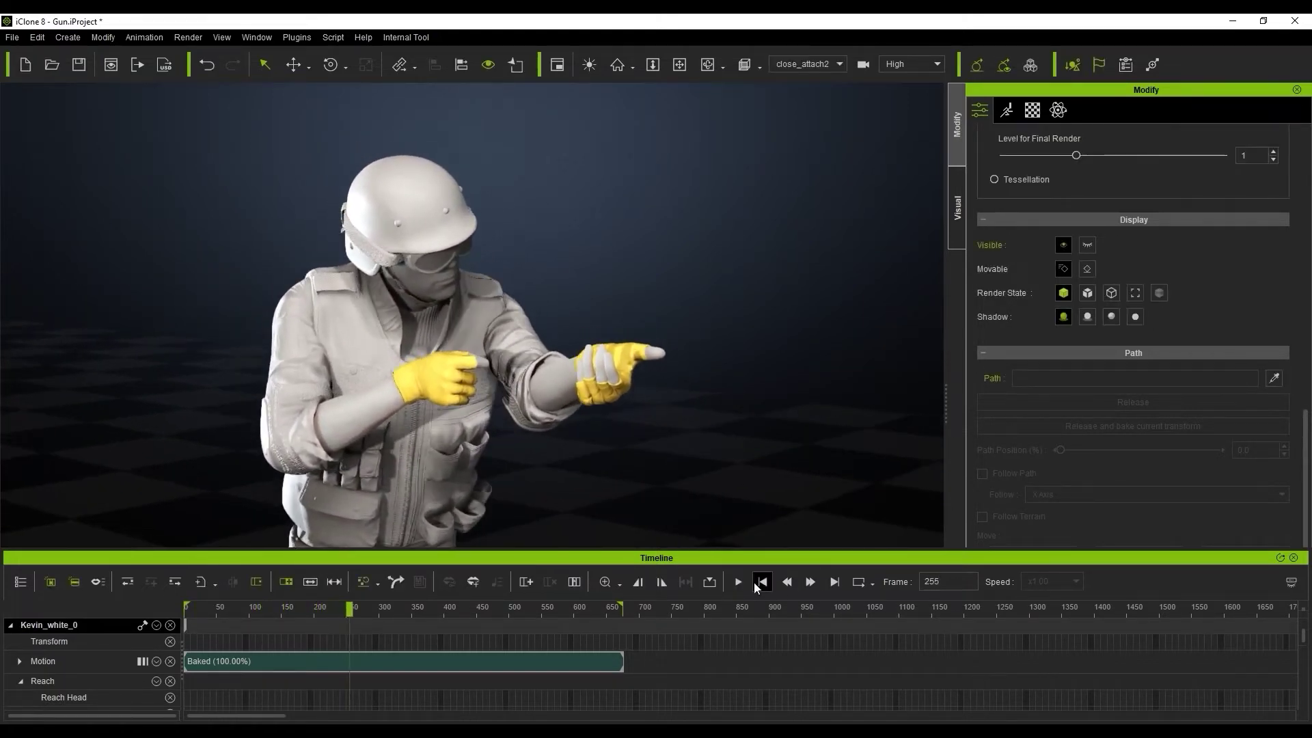
click(755, 583)
click(449, 448)
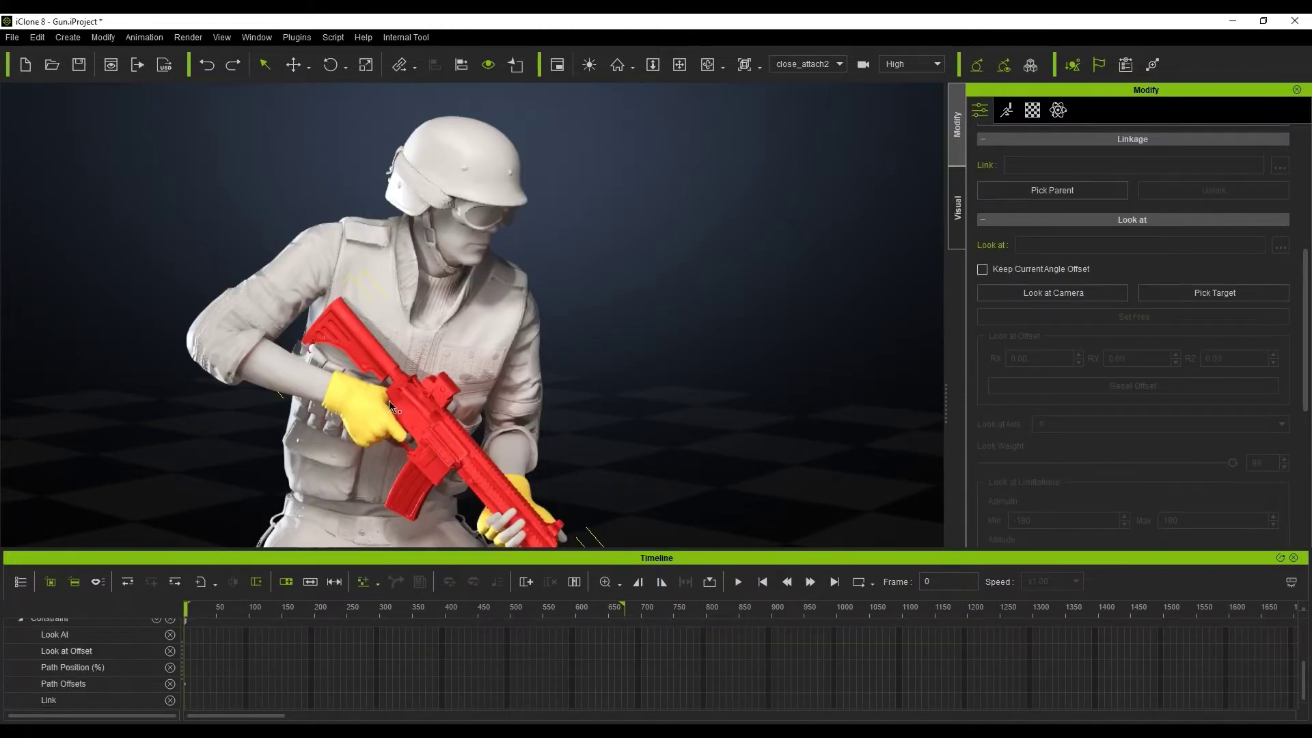
click(1009, 190)
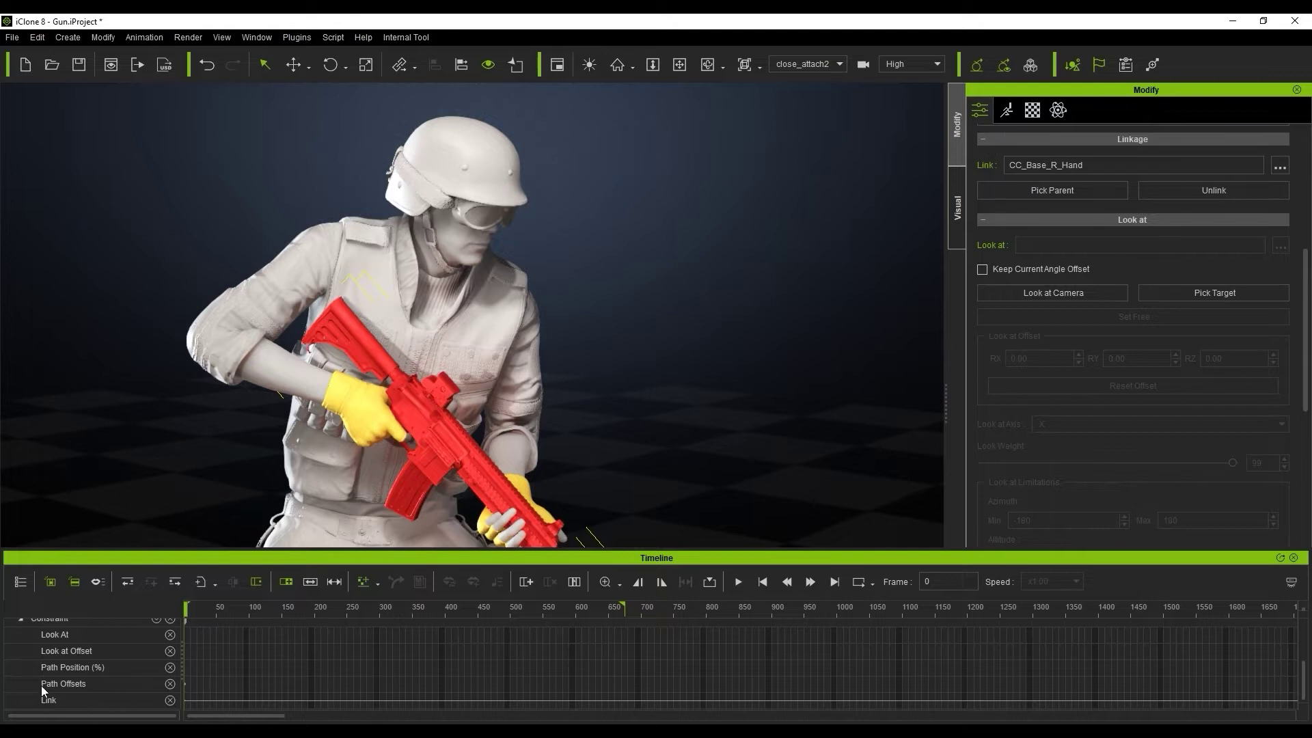
- Play and scrub between frames 70-457 to confirm the rifle follows the hand
key(space)
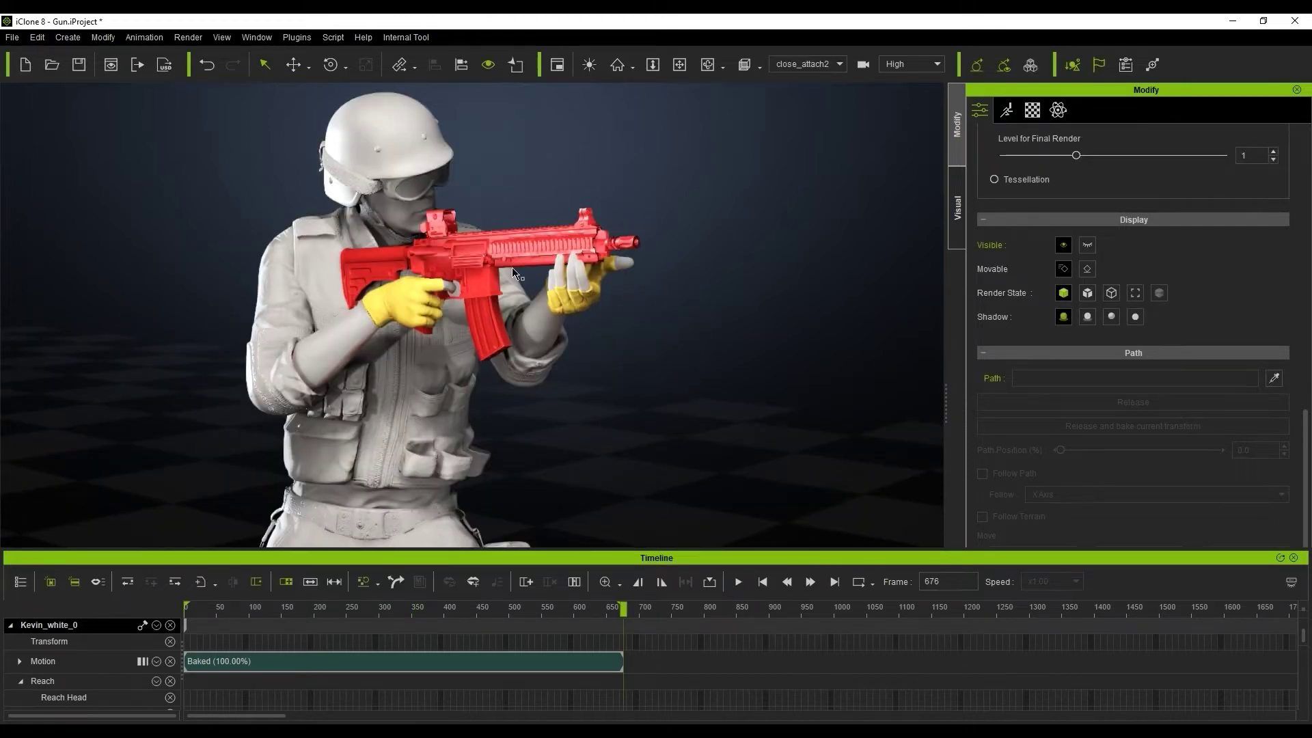
drag(561, 606, 475, 609)
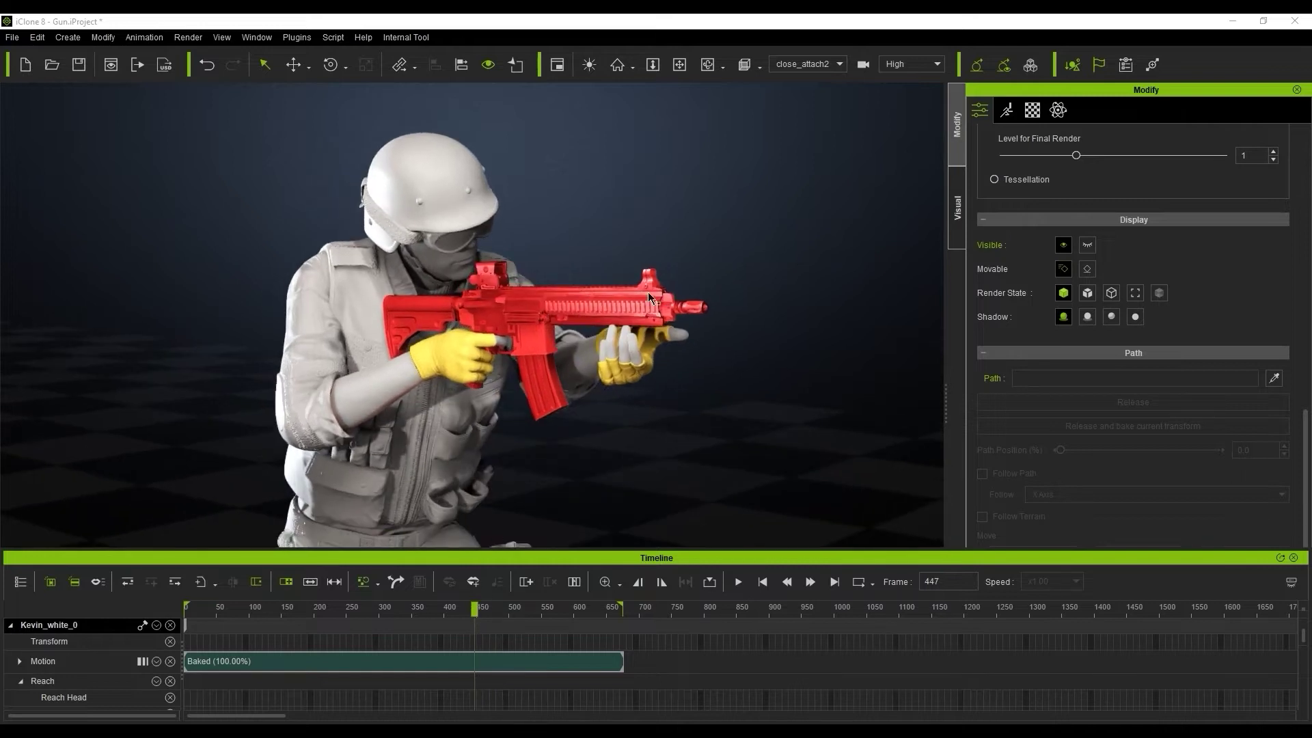
click(228, 608)
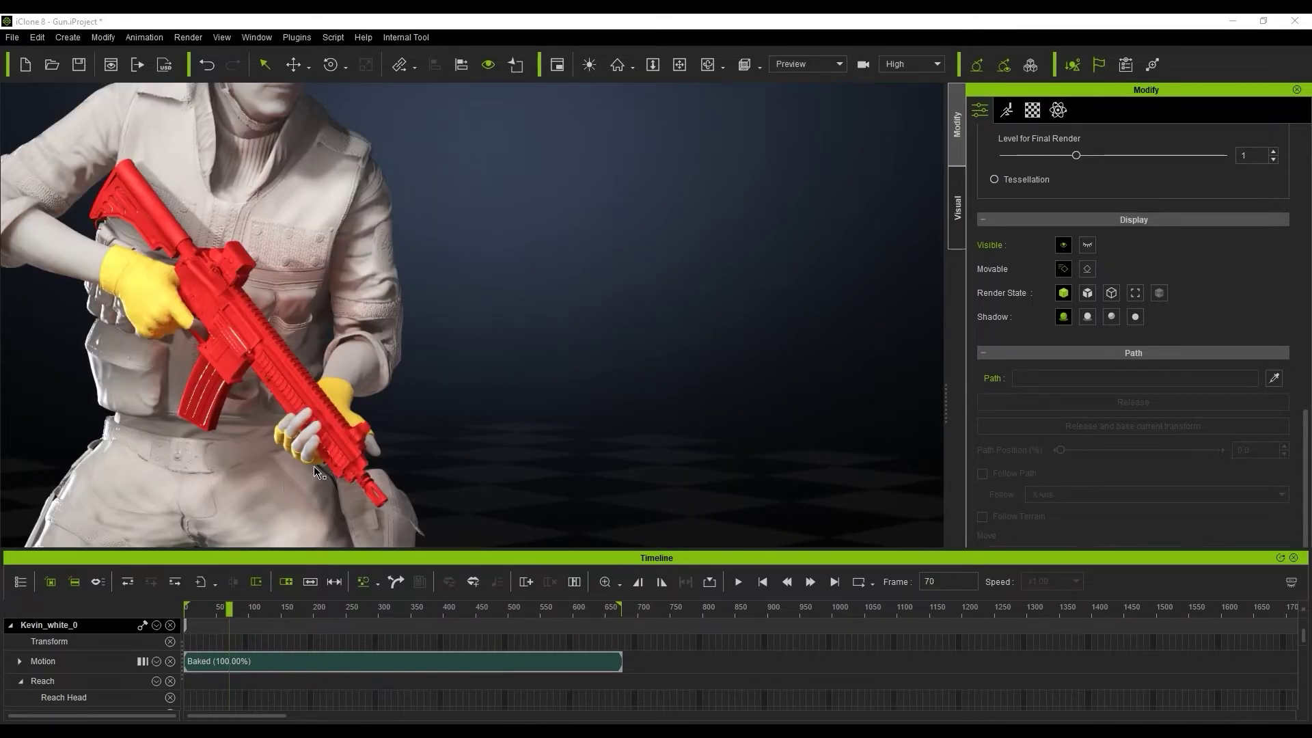
drag(229, 608, 261, 607)
- Show the Motion tools, bring up Edit Reach Target for the soldier and play the animation
key(Home)
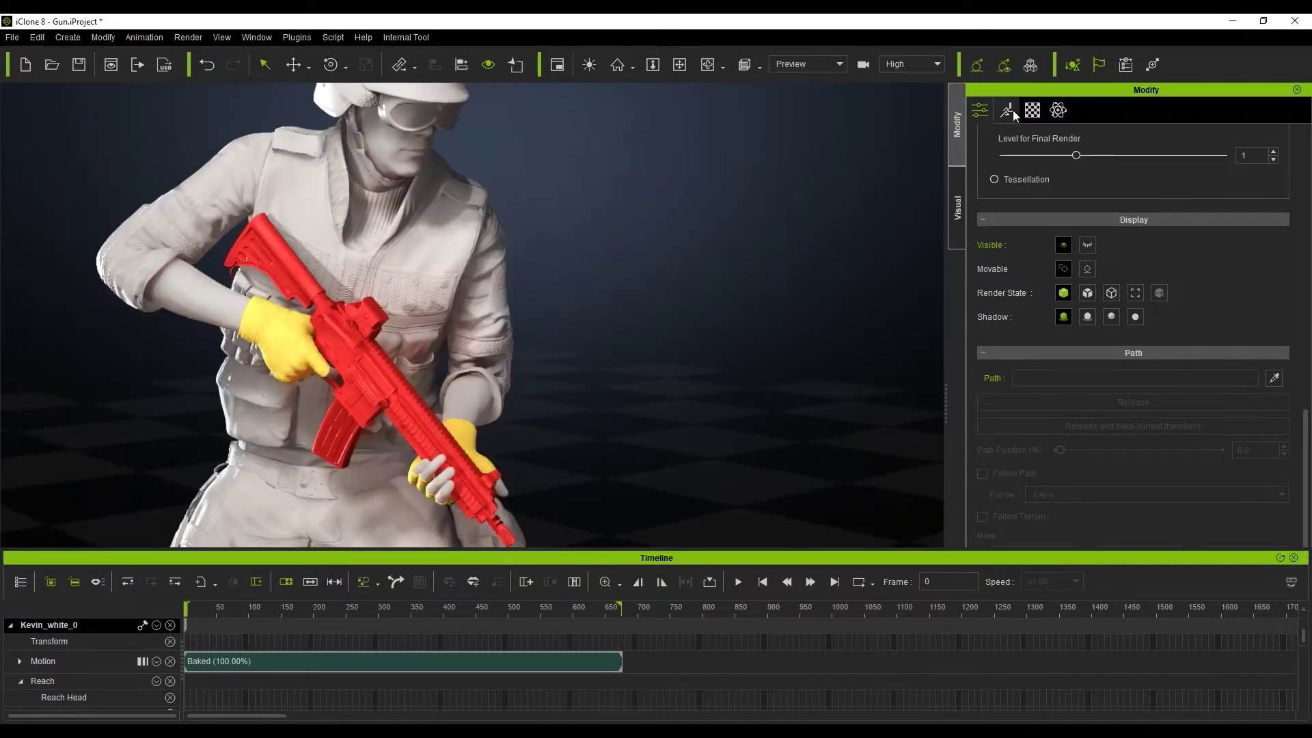
click(1009, 110)
click(1228, 309)
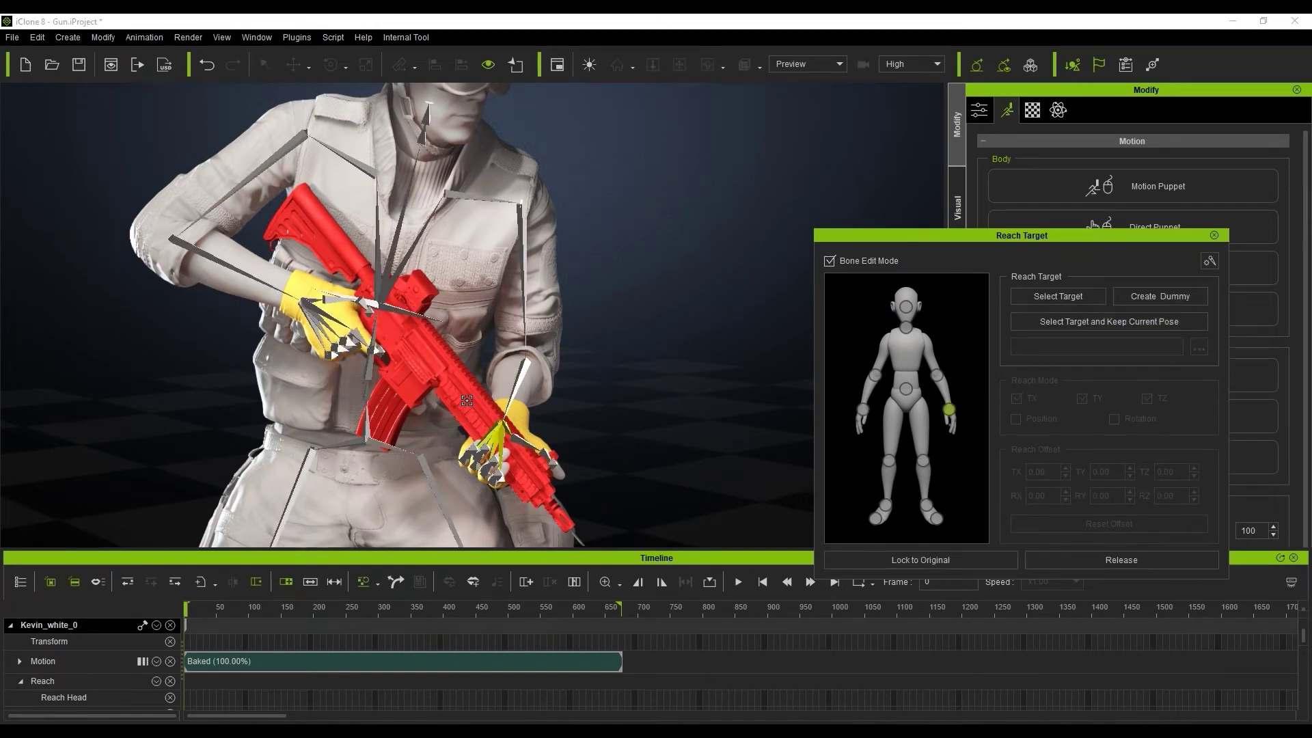
key(space)
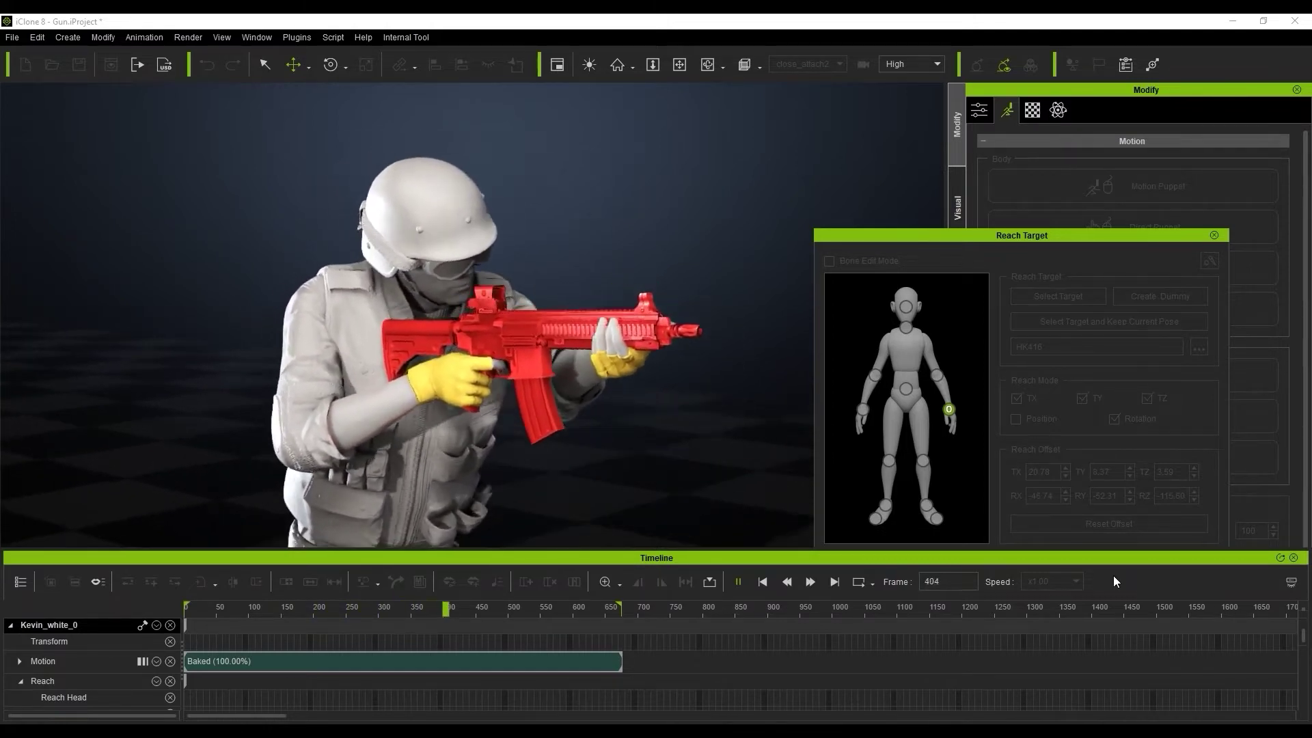
drag(426, 616, 472, 618)
scroll(477, 673, up, 1)
scroll(480, 675, up, 1)
scroll(471, 679, up, 1)
click(380, 618)
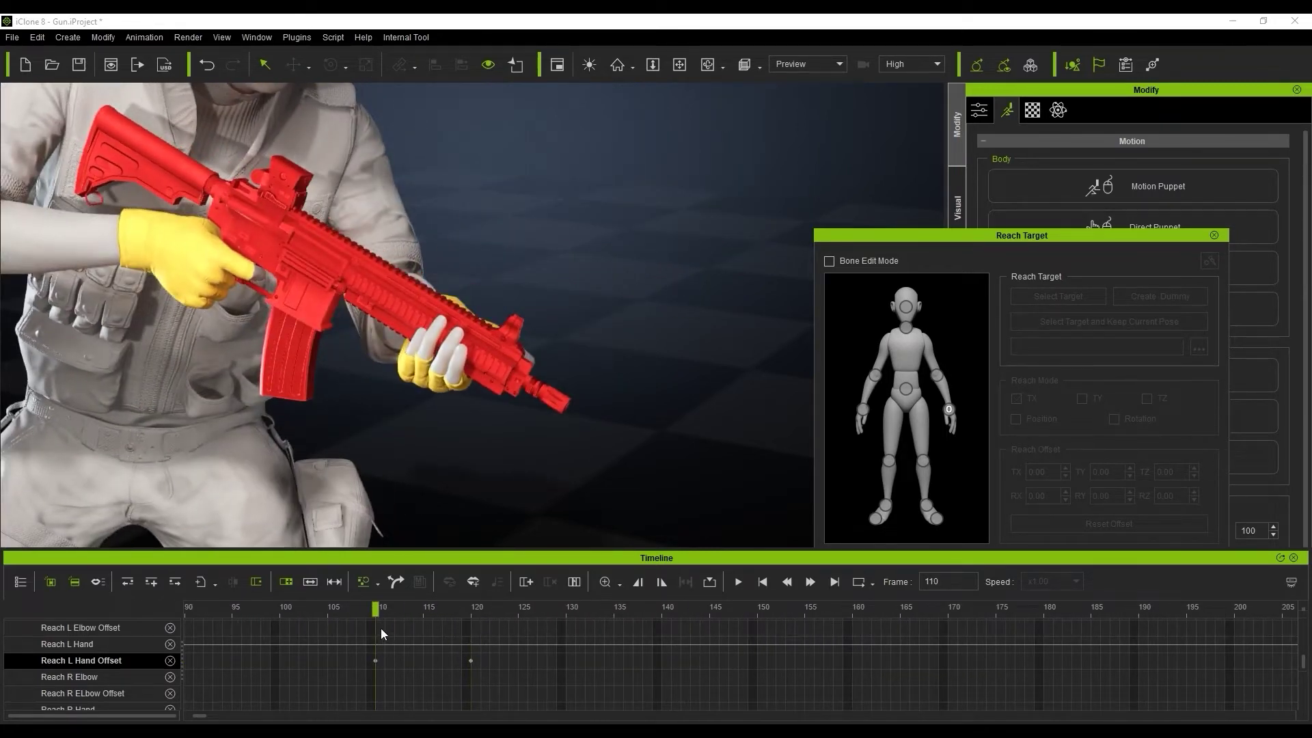
drag(377, 619, 472, 611)
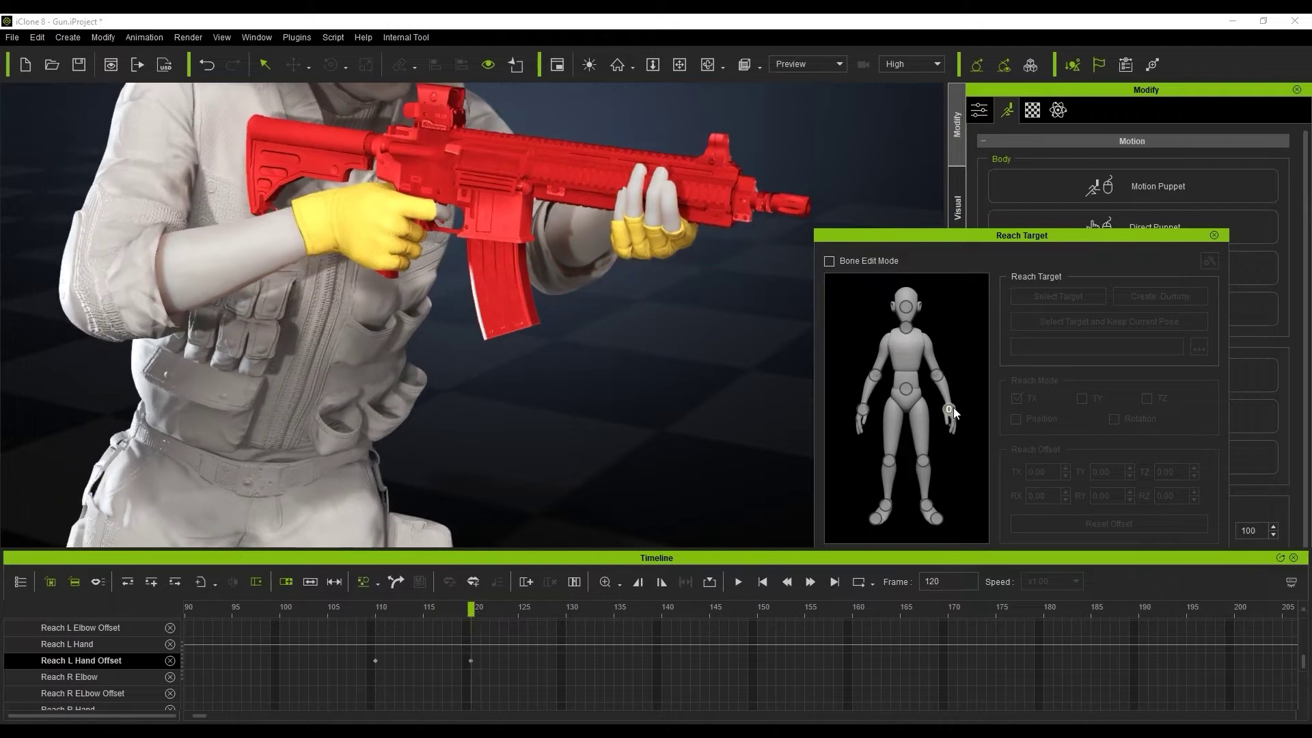
mouse_move(802, 205)
right_down()
mouse_move(565, 239)
mouse_move(619, 271)
right_up()
scroll(554, 266, up, 2)
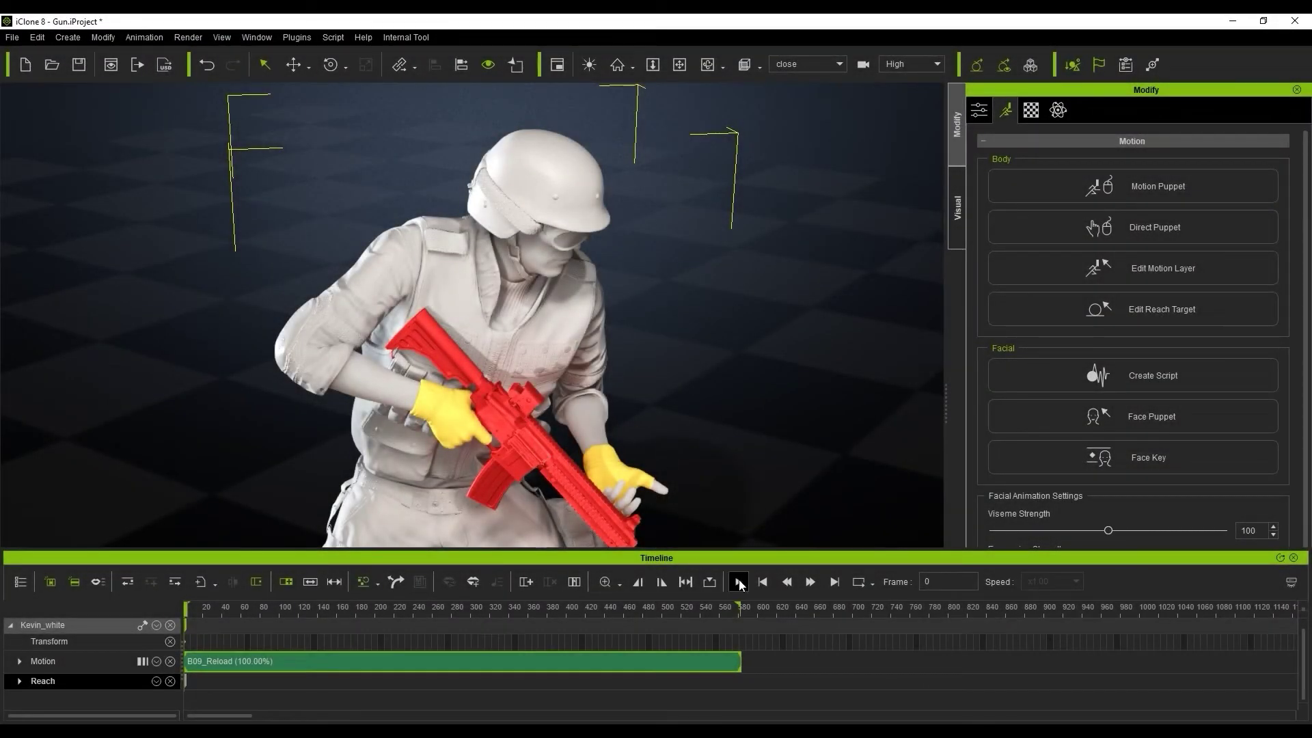
- Target the left hand onto the HK416 keeping its pose, slide it along the barrel, and play the reload
click(738, 582)
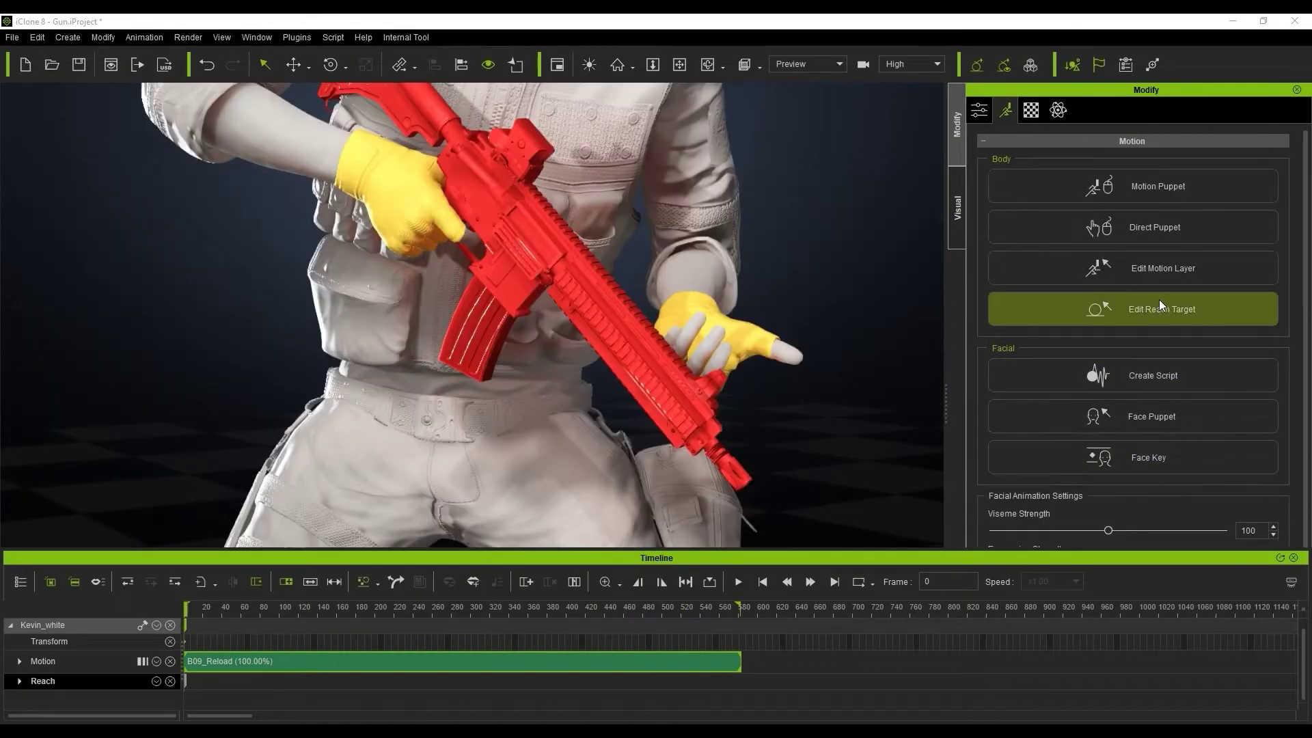
click(1159, 299)
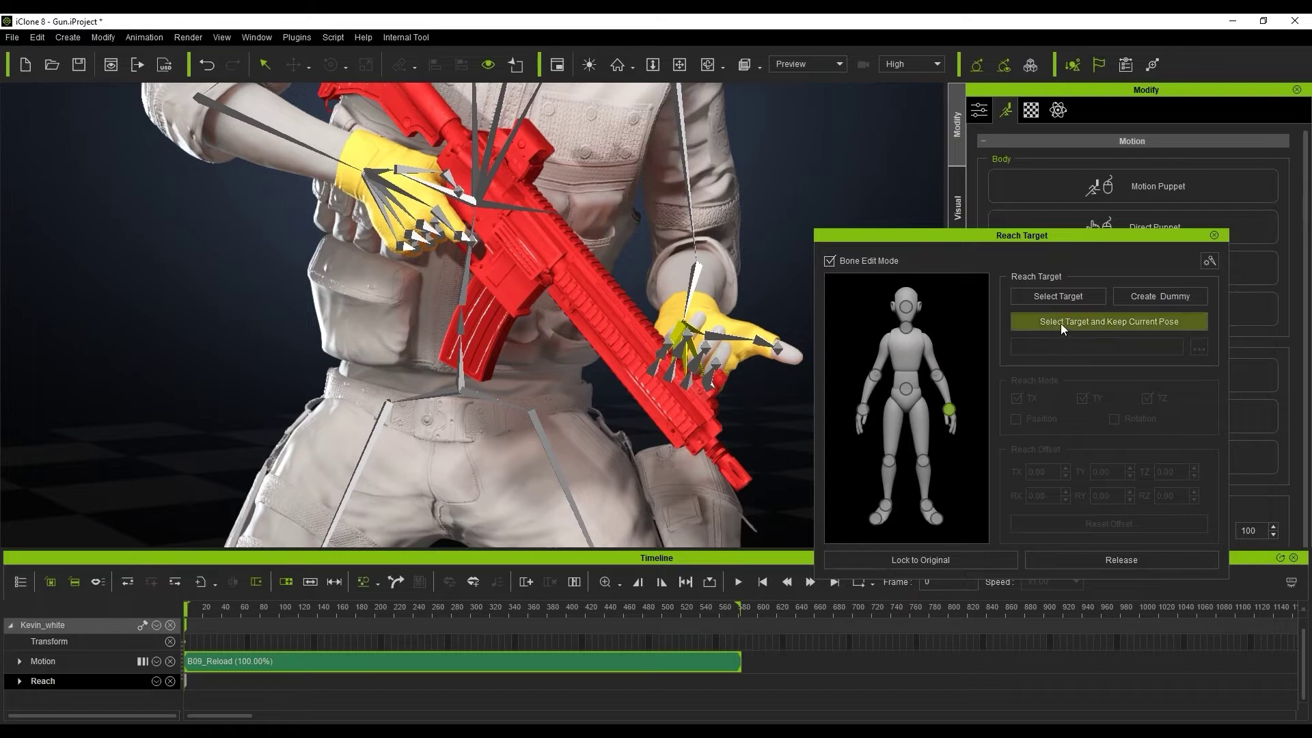
click(829, 261)
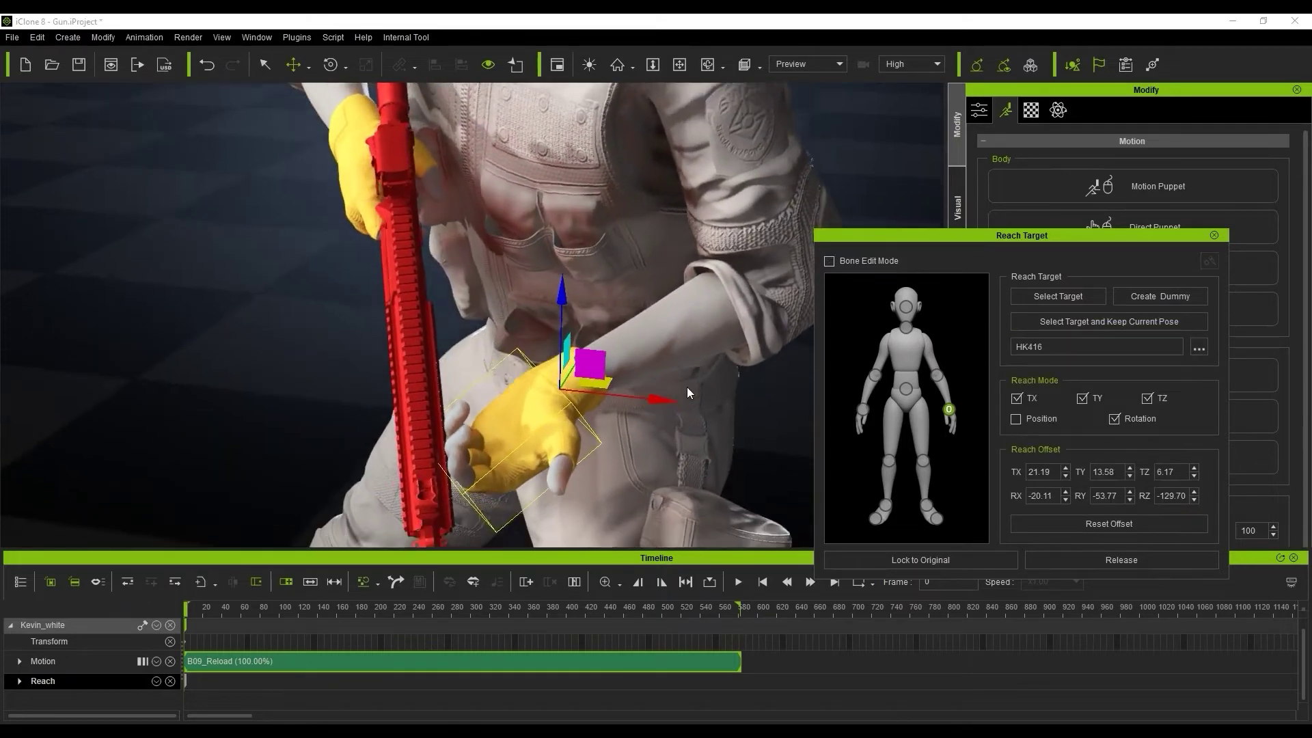
drag(564, 318, 628, 252)
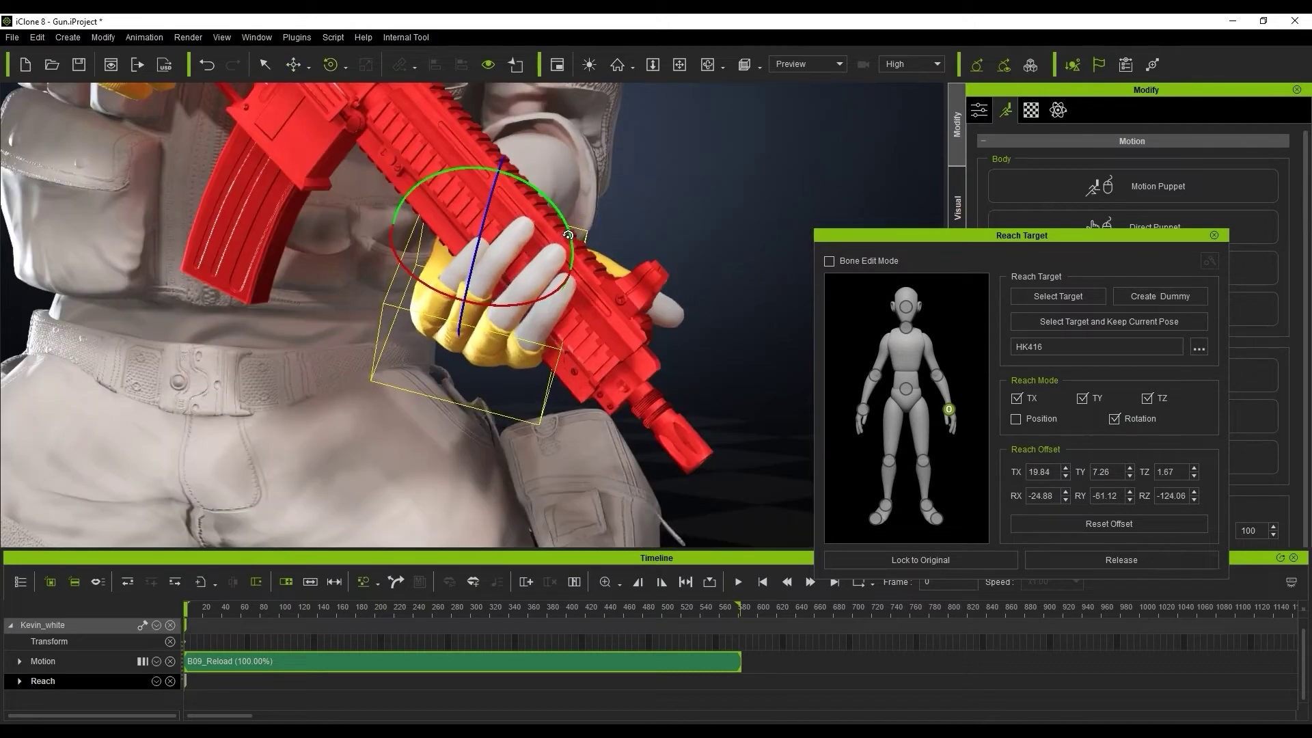
key(space)
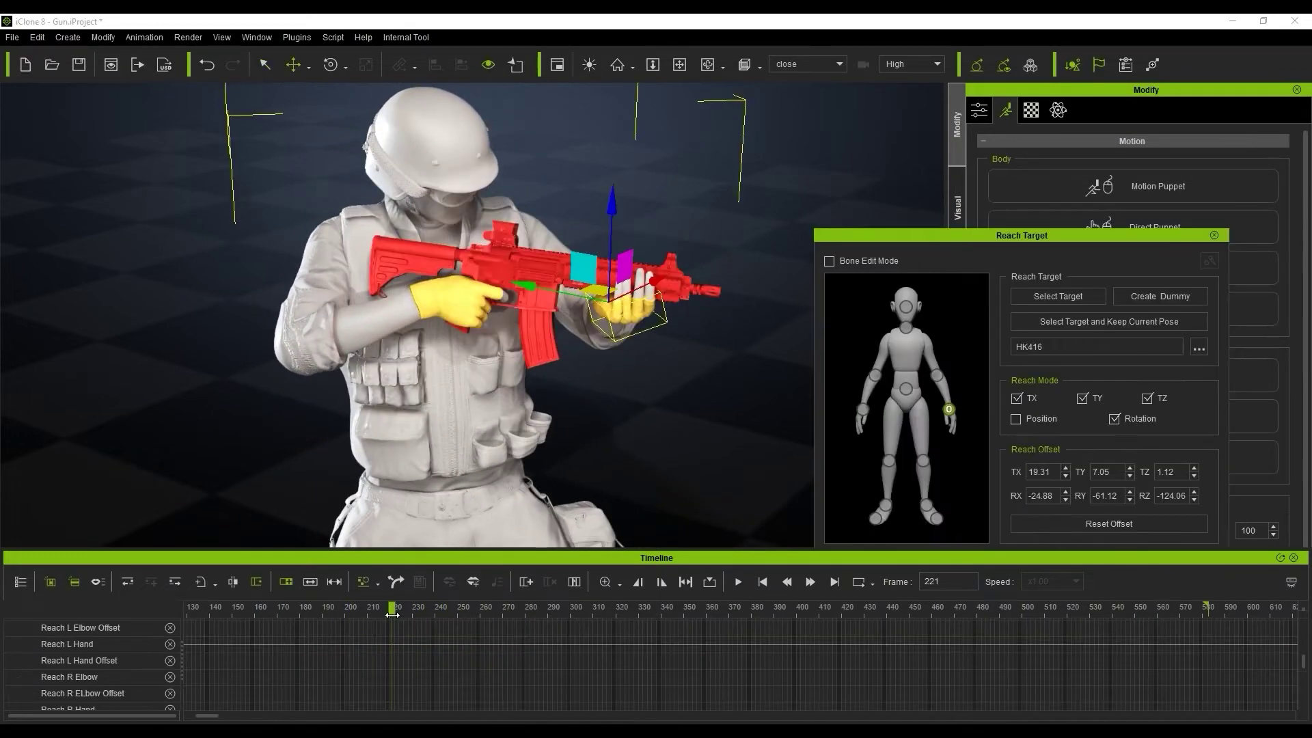
- Release the left hand's HK416 reach at frame 220 and scrub forward to see it let go
mouse_move(392, 614)
mouse_down()
mouse_move(372, 611)
mouse_move(411, 610)
mouse_up()
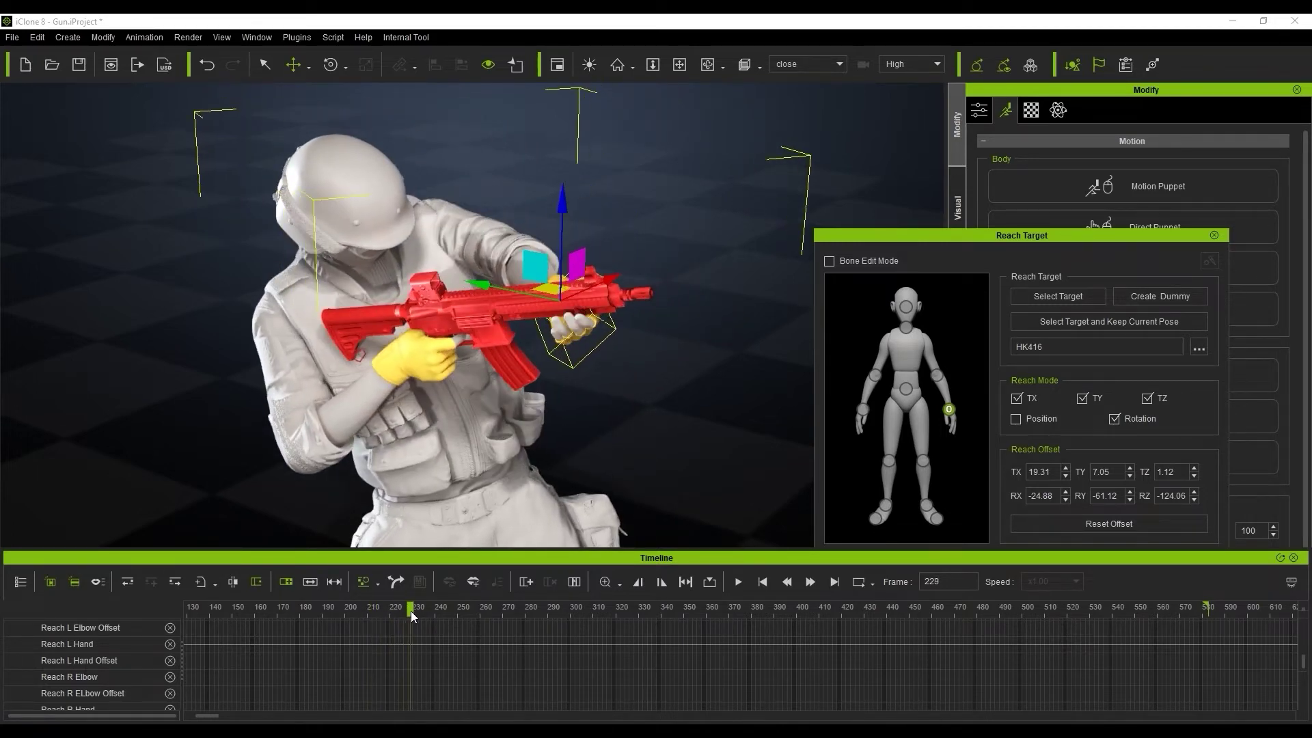
drag(399, 610, 391, 615)
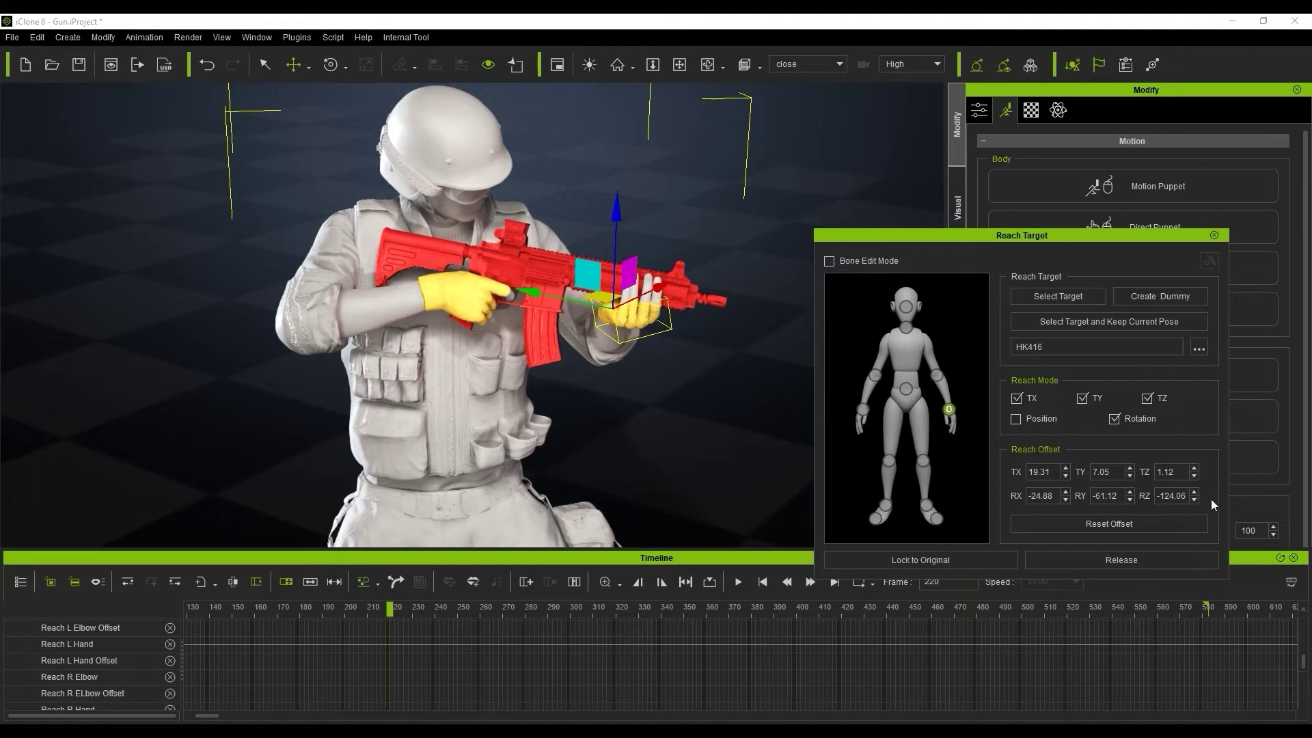
click(1174, 565)
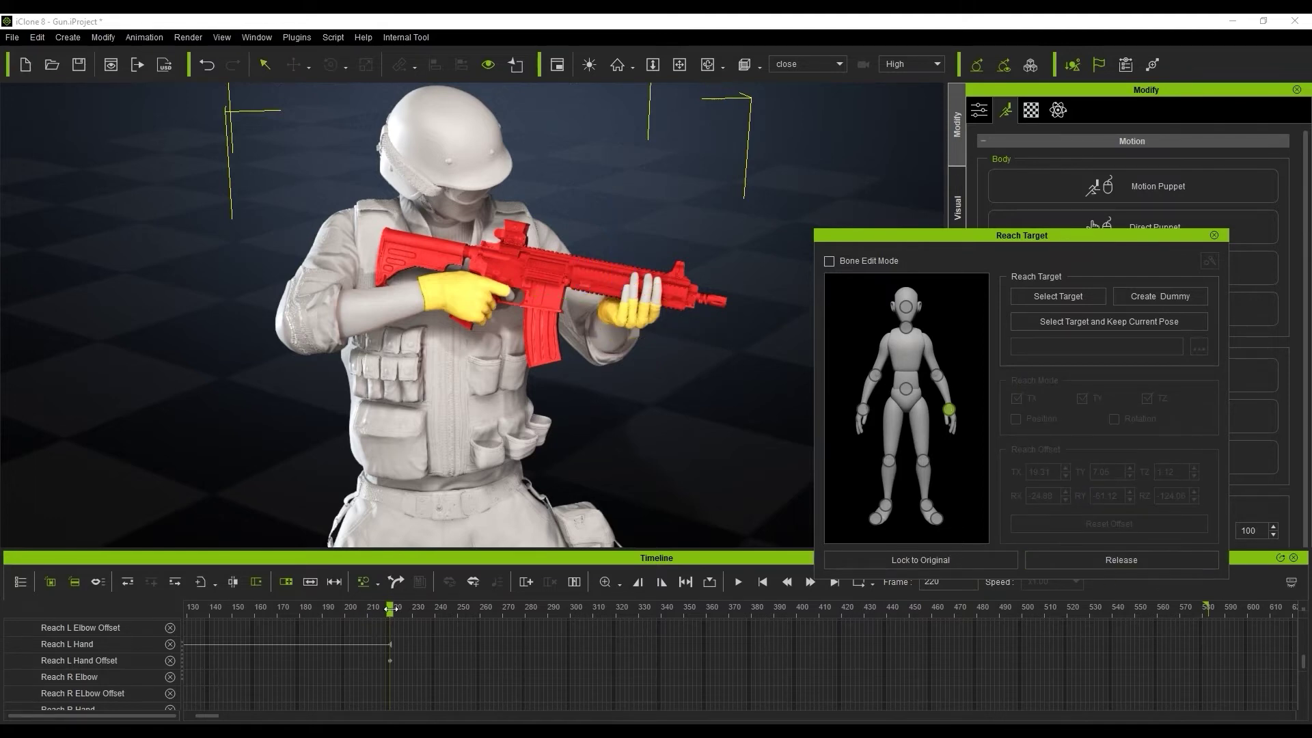
mouse_move(390, 615)
mouse_down()
mouse_move(694, 641)
mouse_move(683, 643)
mouse_up()
- Re-target the HK416 at frame 350, select the Reach L Hand Offset key, and replay from frame 200
click(1085, 320)
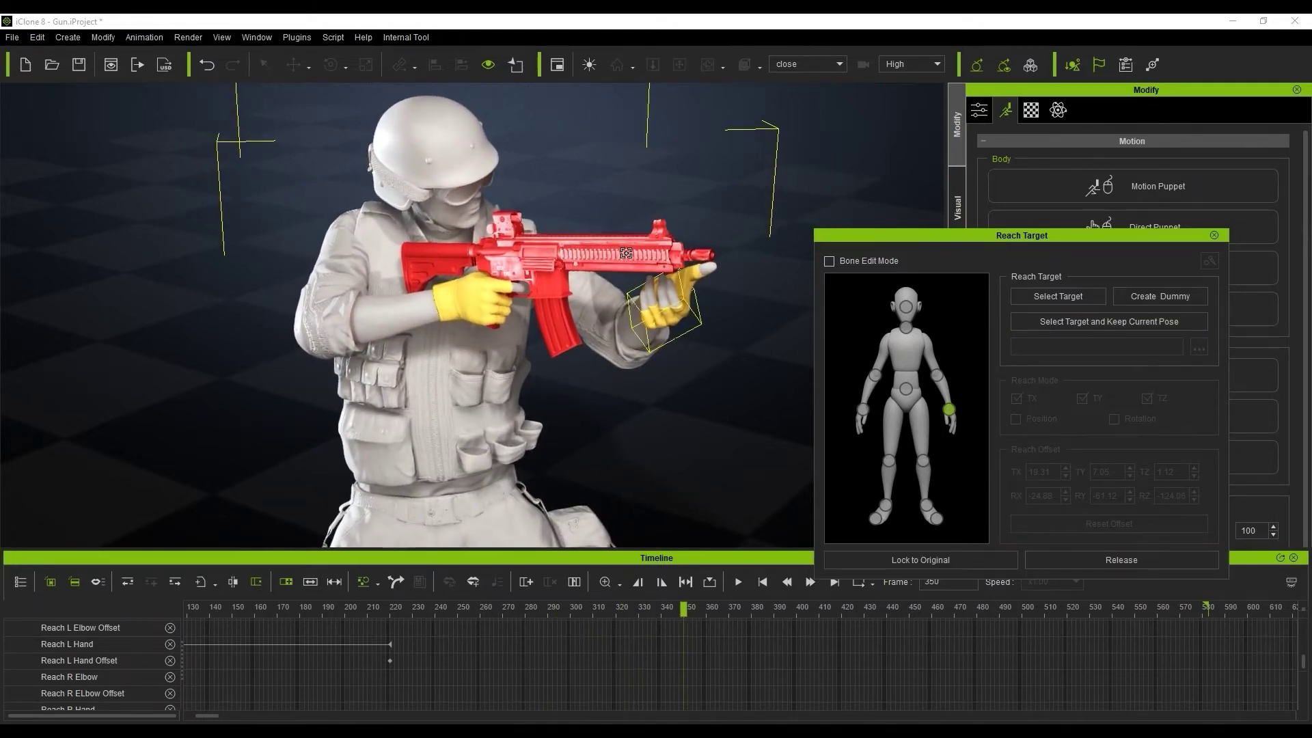
drag(215, 716, 204, 719)
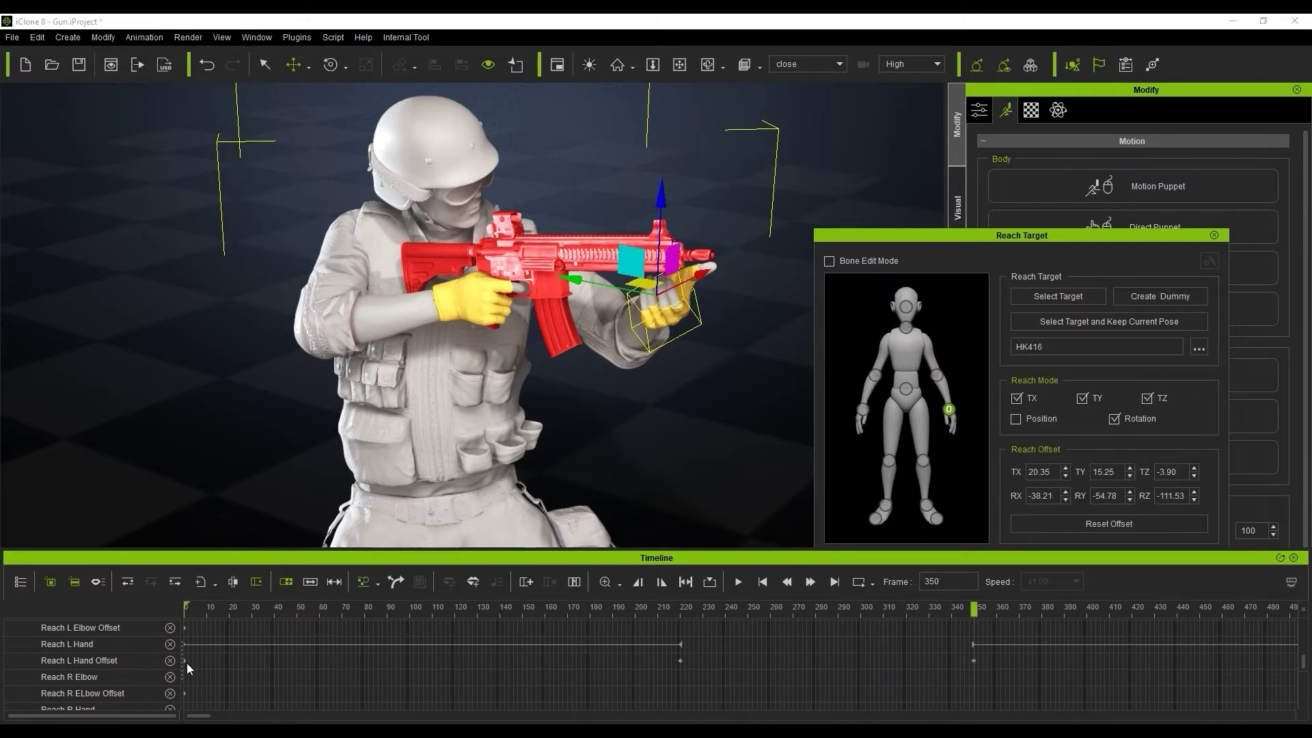
click(185, 663)
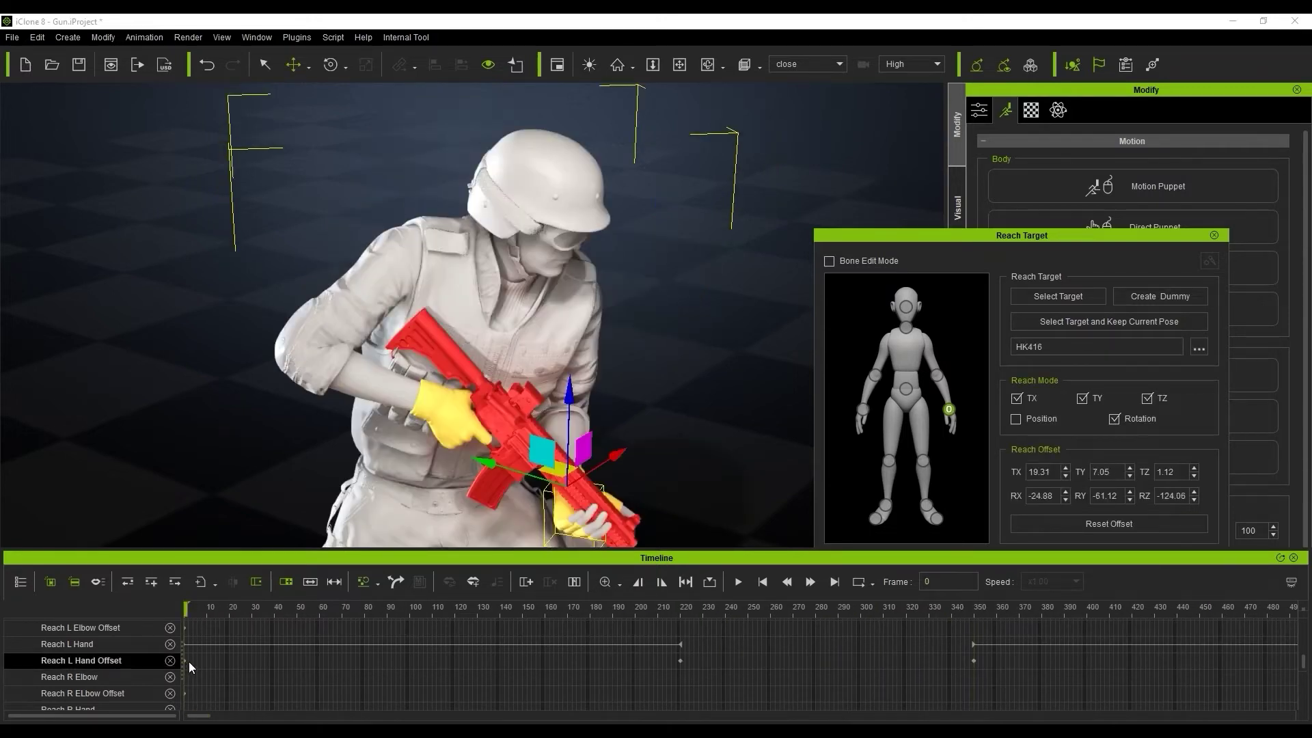
click(974, 662)
click(641, 613)
key(space)
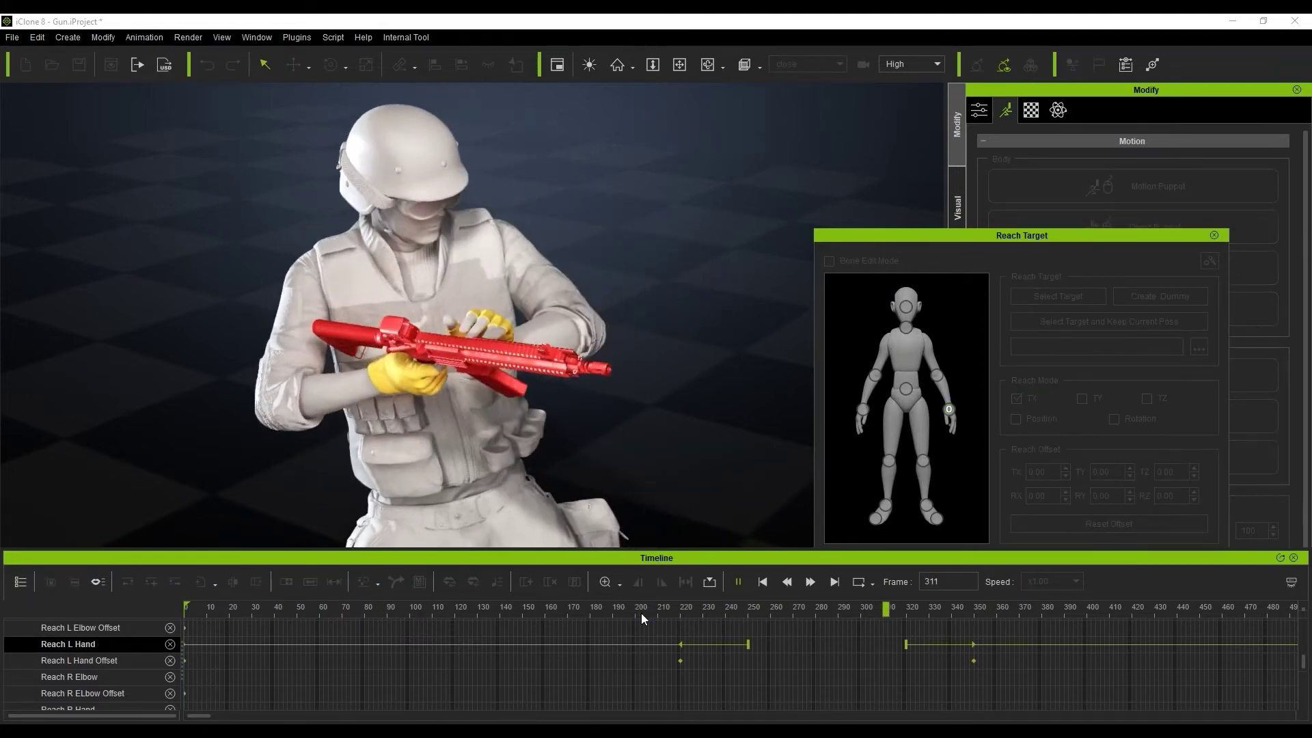
key(space)
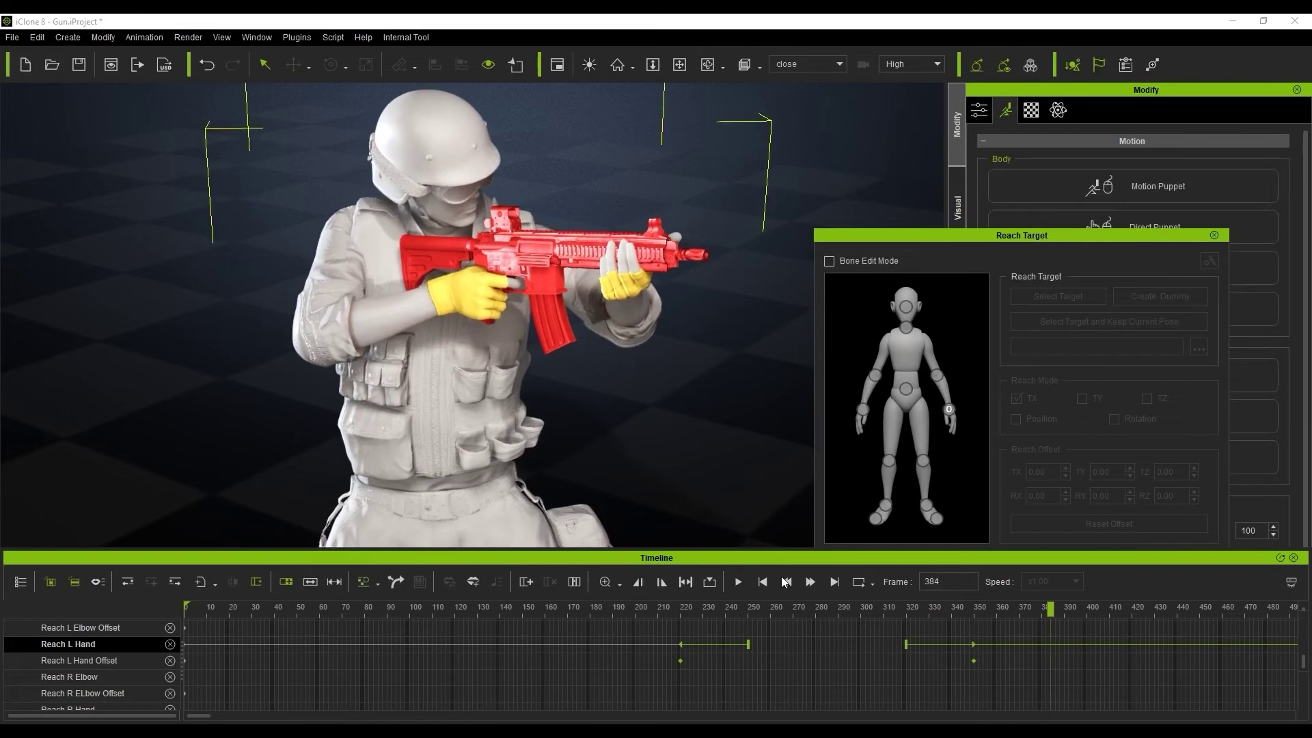